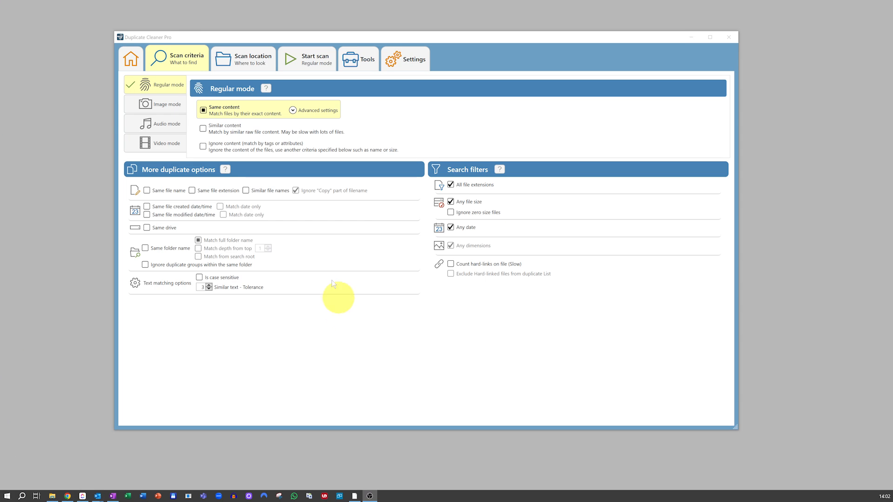
Set the scan criteria to Image mode with image similarity at Very close match
click(179, 107)
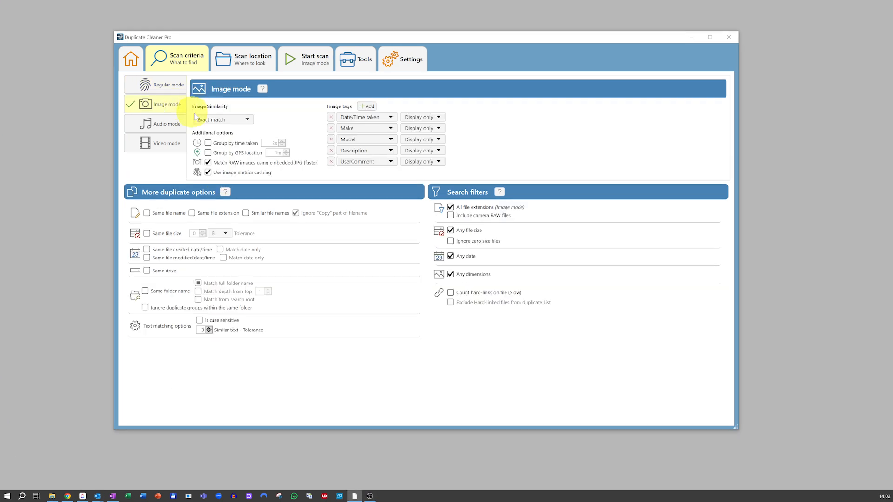
click(219, 119)
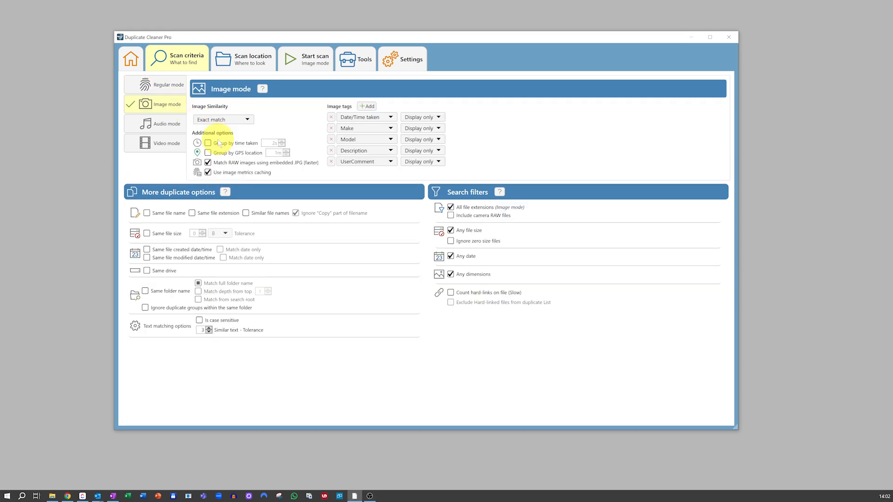
click(217, 140)
click(208, 152)
click(208, 152)
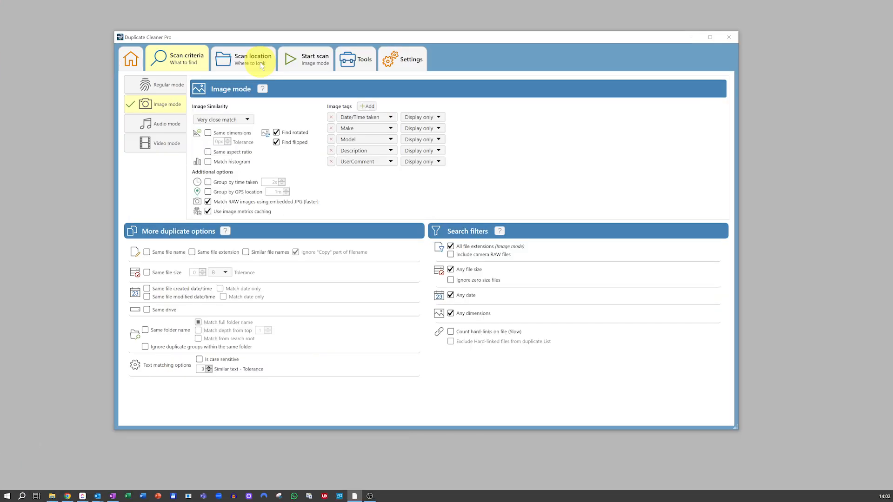
Add the Gig Sort folder from Pictures to the folders to search and run the image scan
click(261, 65)
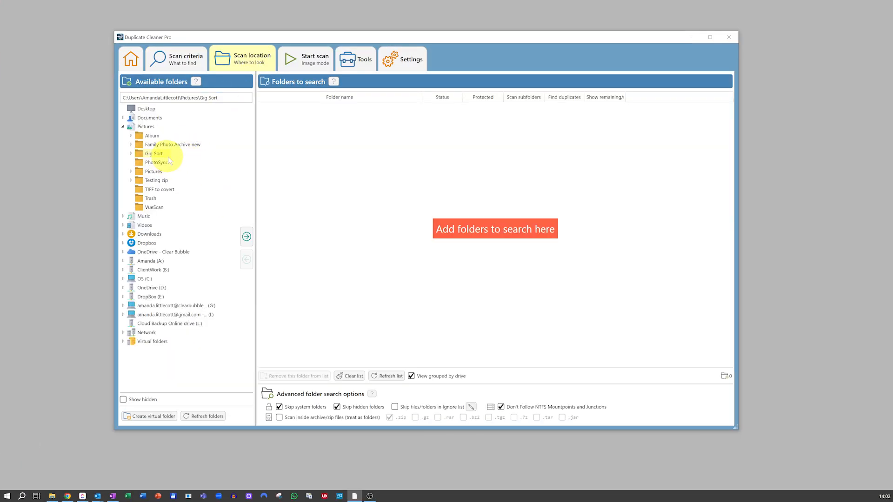
click(244, 234)
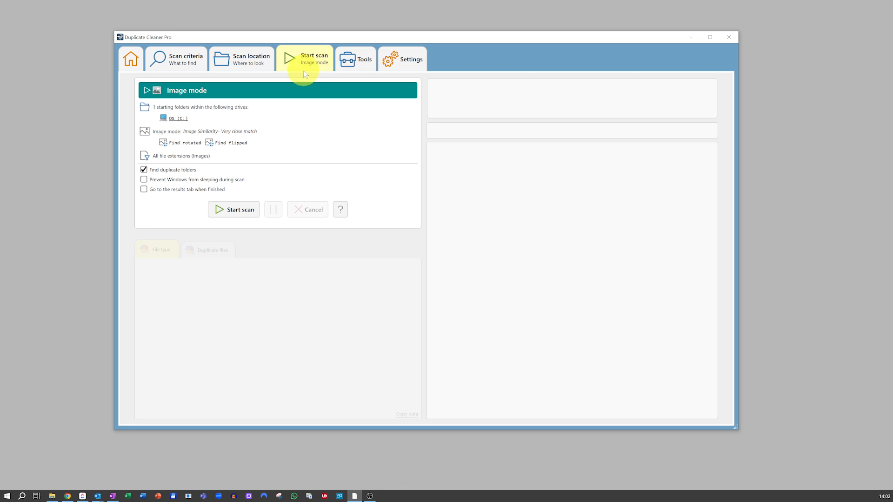
click(218, 208)
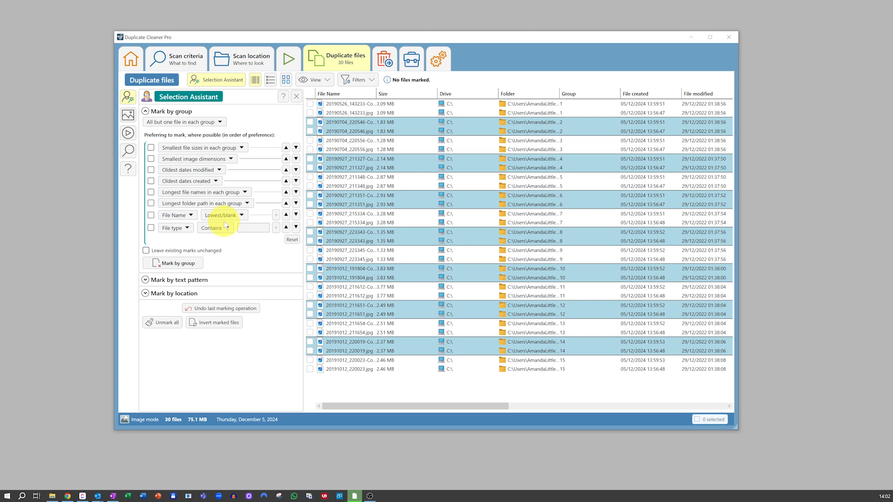
click(370, 501)
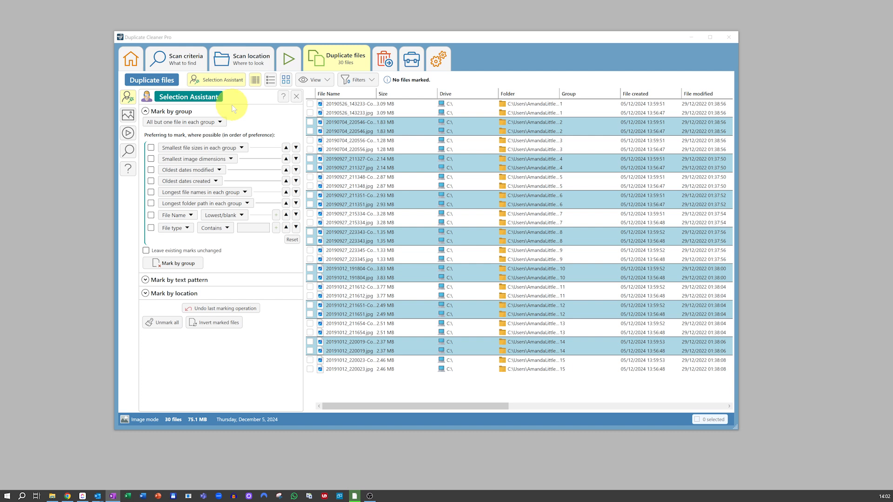
Enable Smallest image dimensions as the first marking preference, followed by Smallest file sizes in each group
click(151, 158)
click(286, 159)
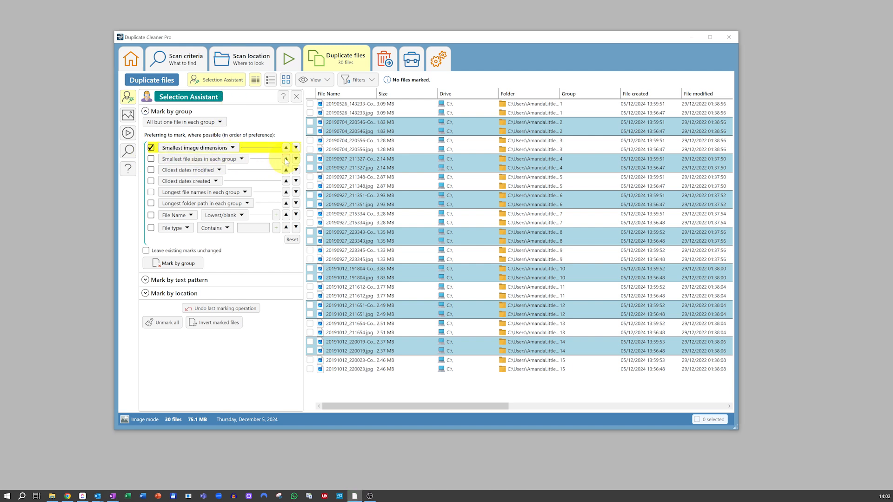
click(151, 159)
Enable Newest dates created as the third marking preference and mark all but one file in each group
click(185, 181)
click(186, 201)
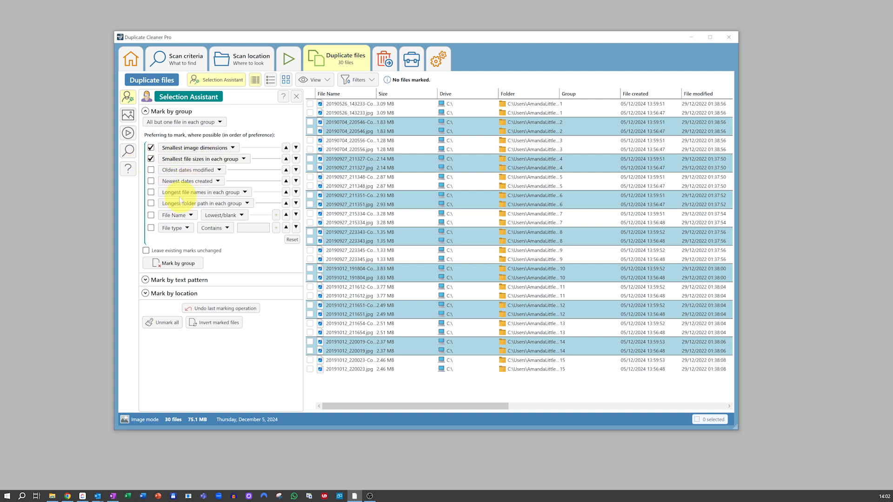
click(151, 181)
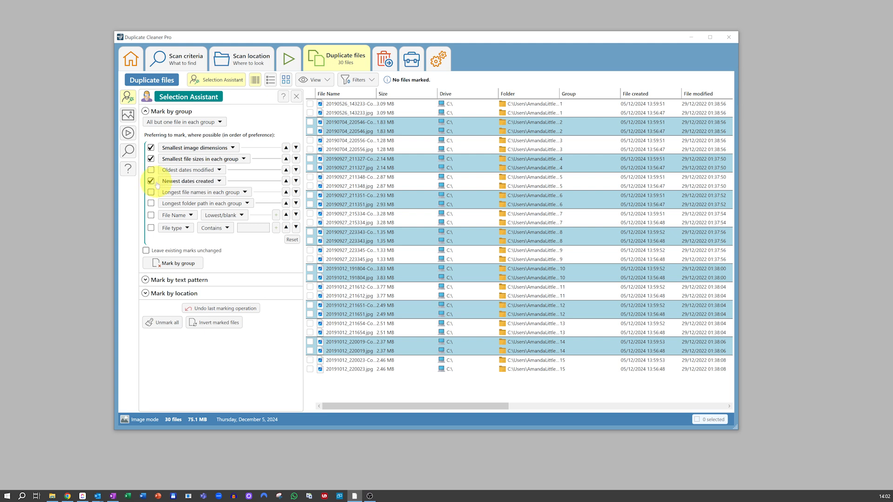
click(286, 181)
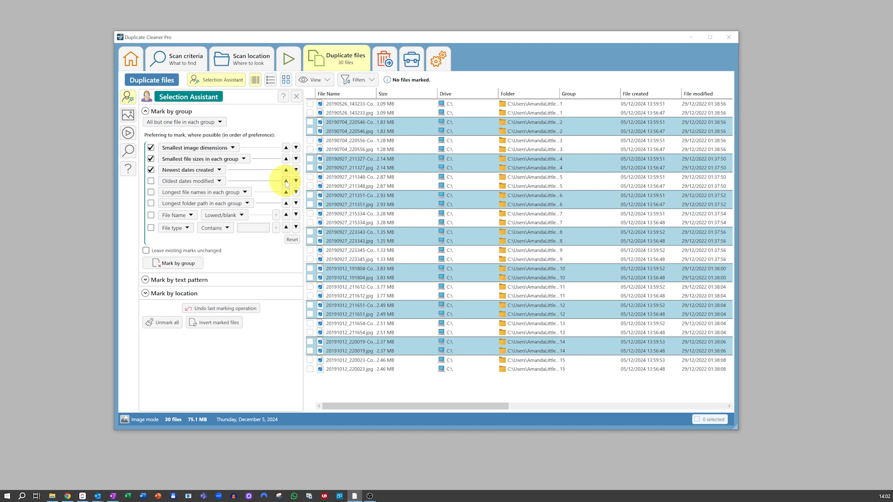
click(191, 263)
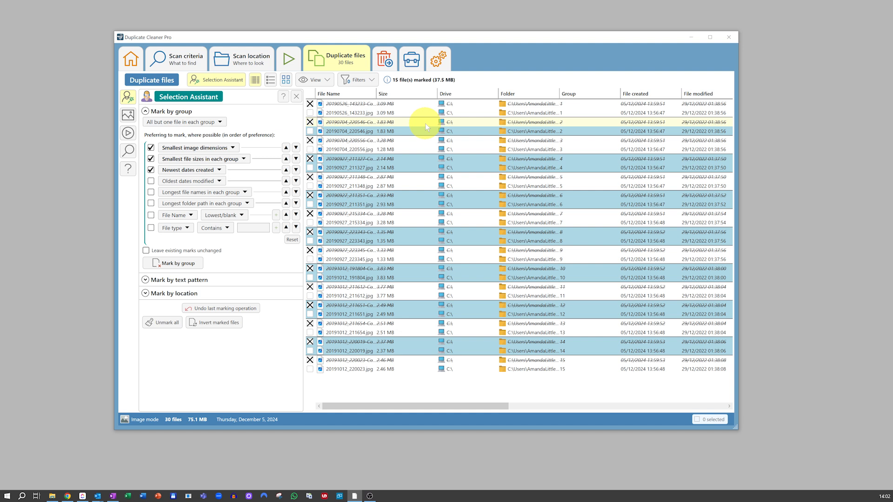
Place the Group column directly after Size in the duplicate list and preview the first marked image of group 1
drag(567, 95, 451, 95)
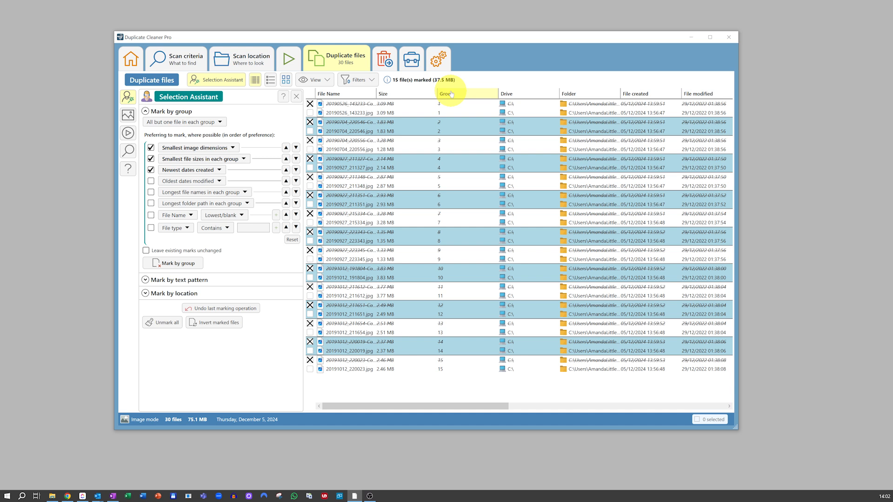
click(343, 107)
double_click(342, 107)
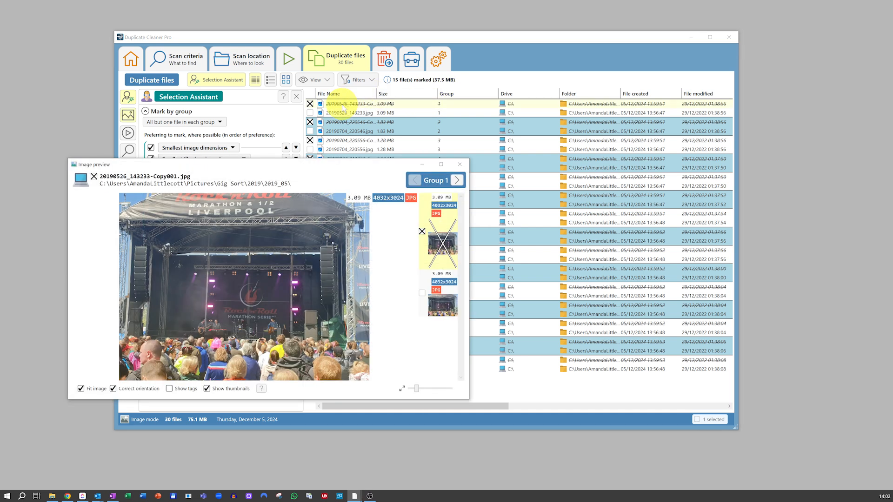
click(459, 164)
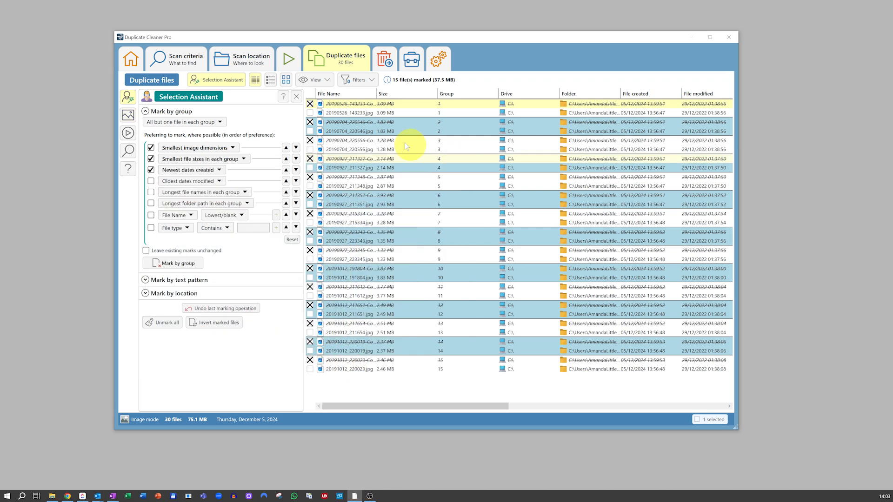
Show the duplicates with image previews, move the Group column ahead of Size, and switch to the grouped thumbnail view
click(271, 81)
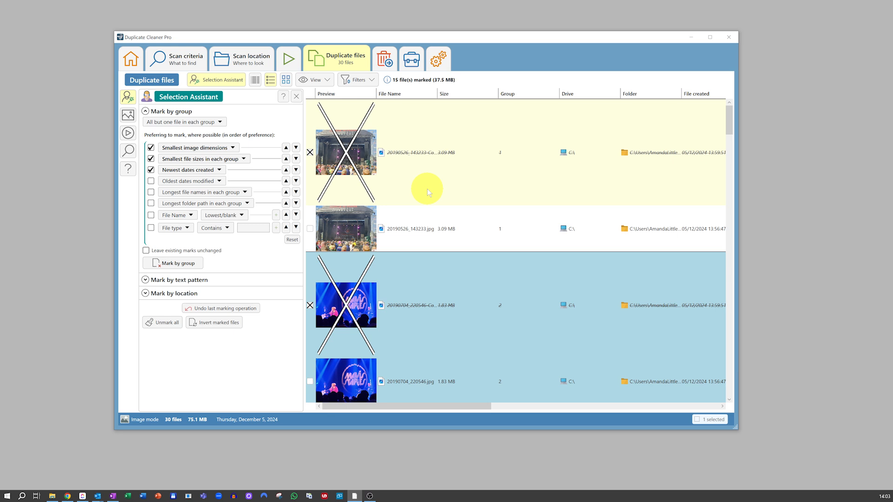
drag(507, 99, 448, 98)
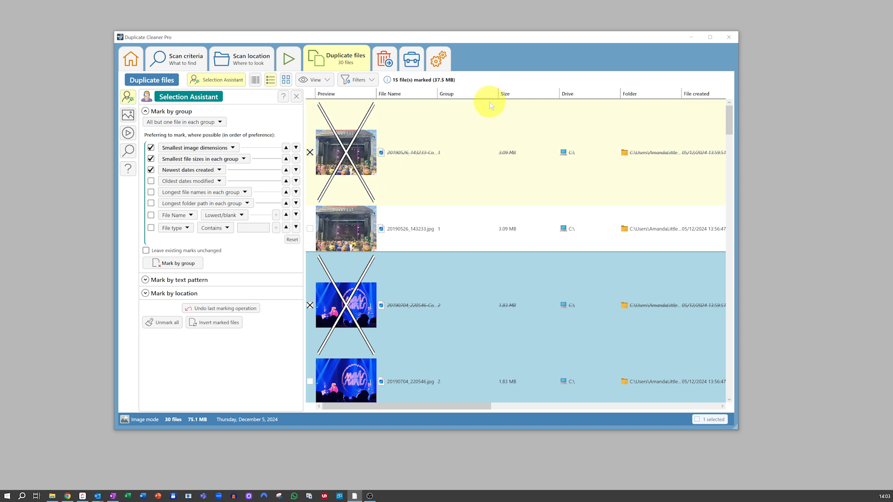
click(286, 81)
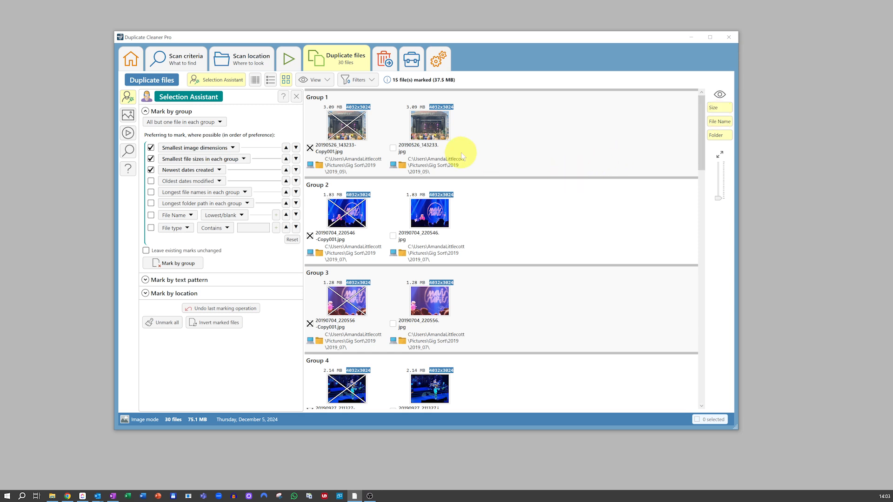
Try marking the original photo instead of the copy in group 1, and restore the mark on the copy
click(393, 148)
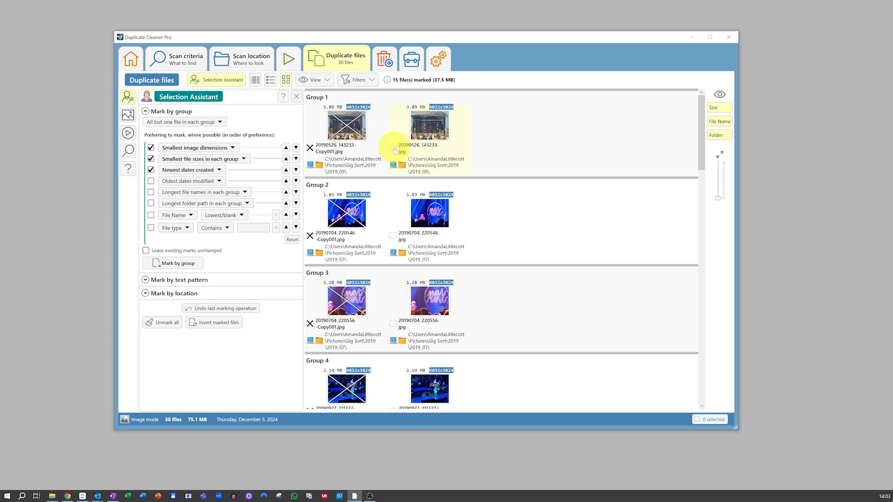
click(309, 148)
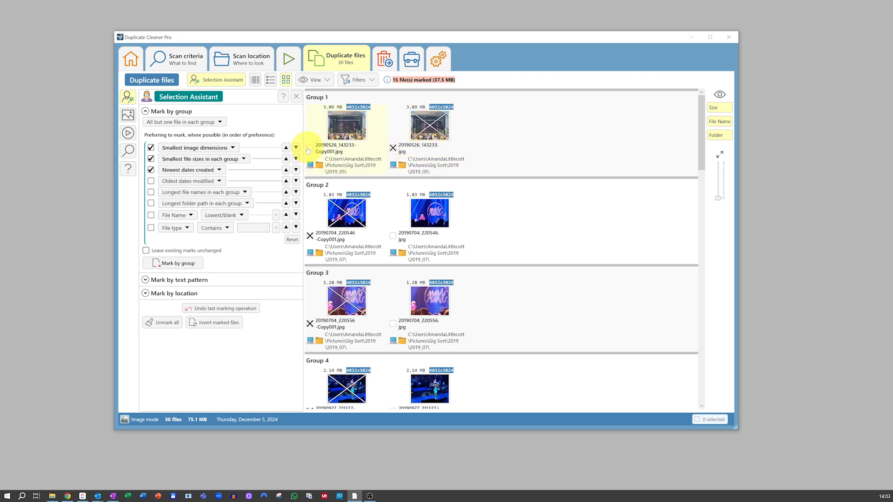
click(310, 148)
click(393, 148)
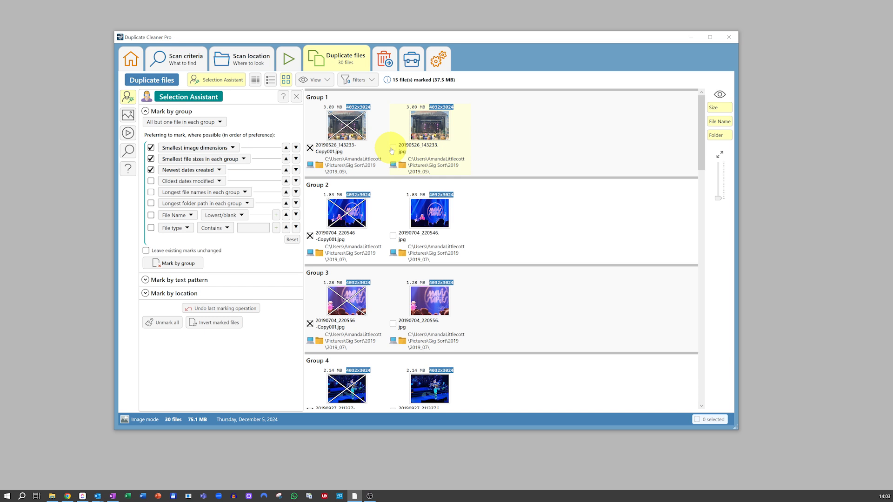
Create a folder named Trash Gig inside Pictures and set it as the destination for moving the marked files
click(385, 59)
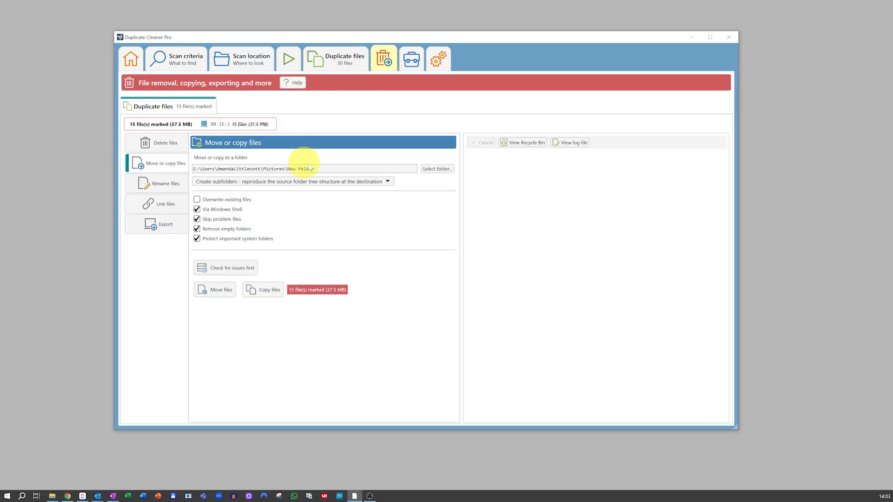
click(437, 169)
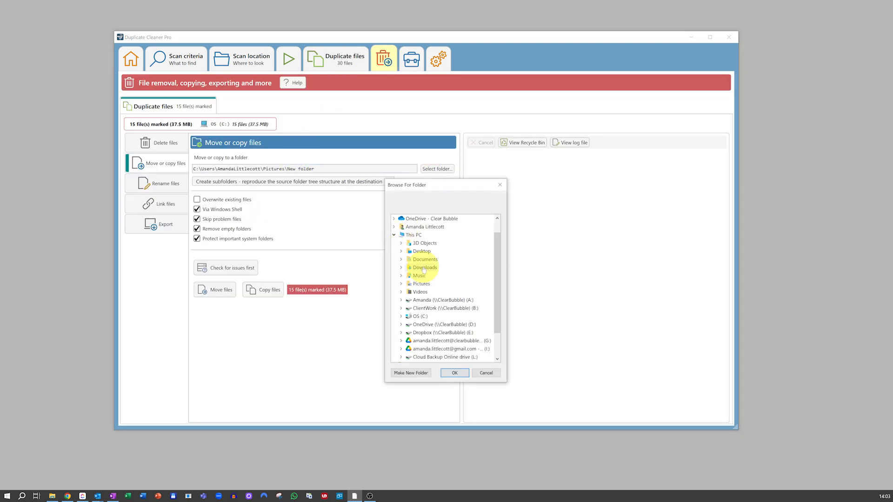
click(405, 284)
click(411, 373)
text(Trash Gig)
key(Return)
click(455, 373)
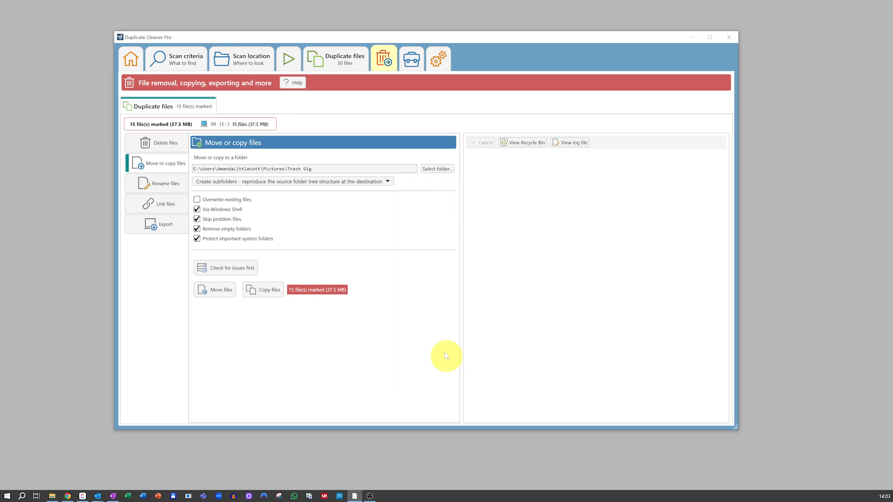
Move the marked files to Trash Gig, reproducing the source folder tree structure at the destination
click(308, 181)
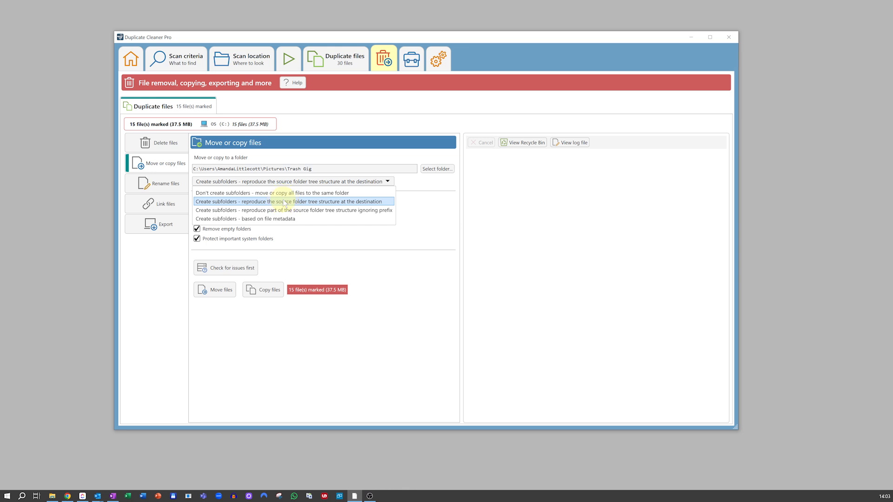
click(284, 202)
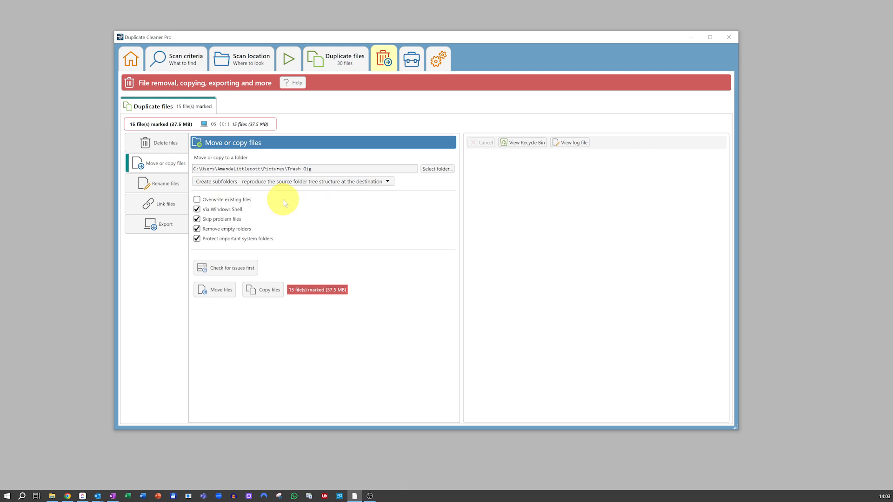
click(222, 293)
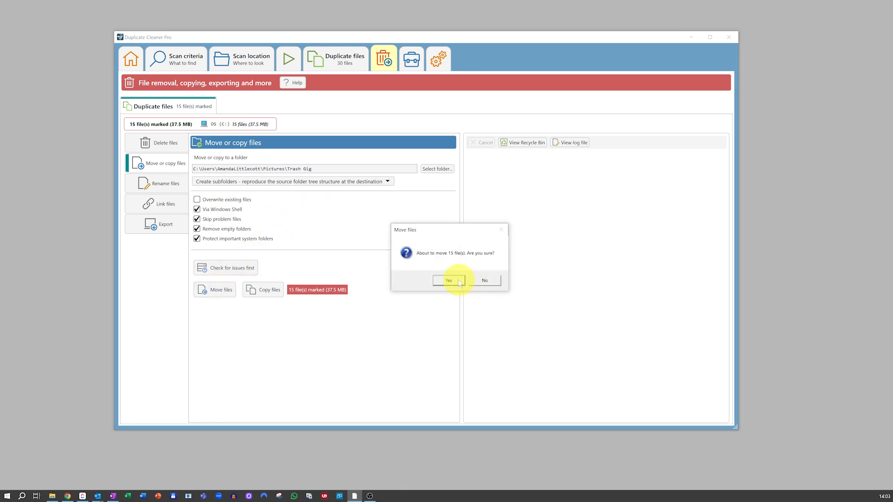